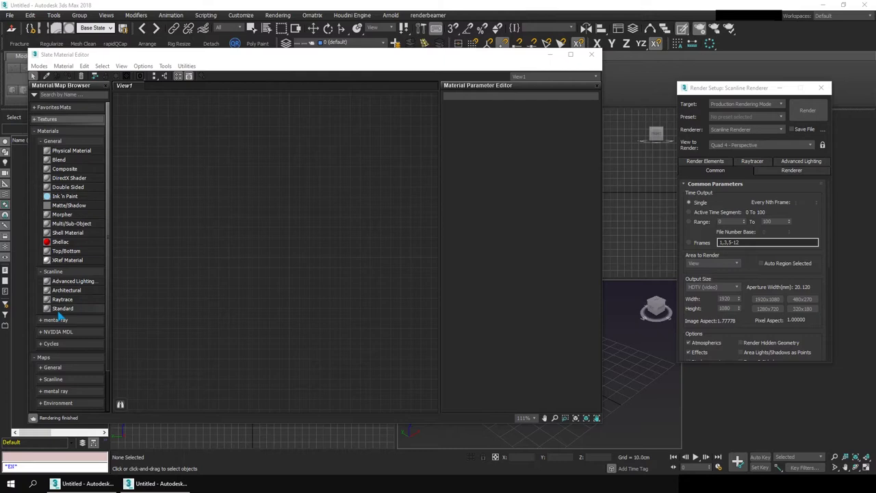
- In 3ds Max 2018, add a Scanline Standard material node (Material #27) to View1
drag(62, 309, 252, 205)
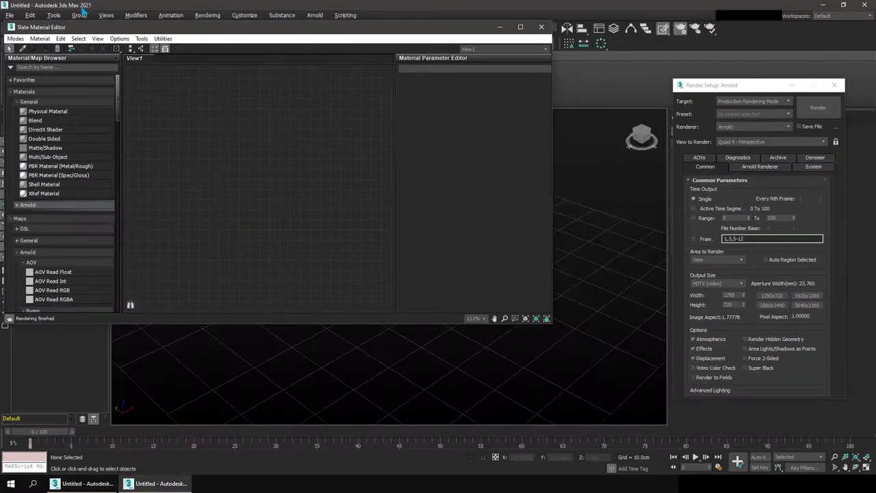
scroll(80, 139, down, 3)
scroll(80, 139, up, 3)
- Add a Physical Material node (Material #31) to View1 and show its parameters
drag(68, 111, 324, 119)
double_click(323, 116)
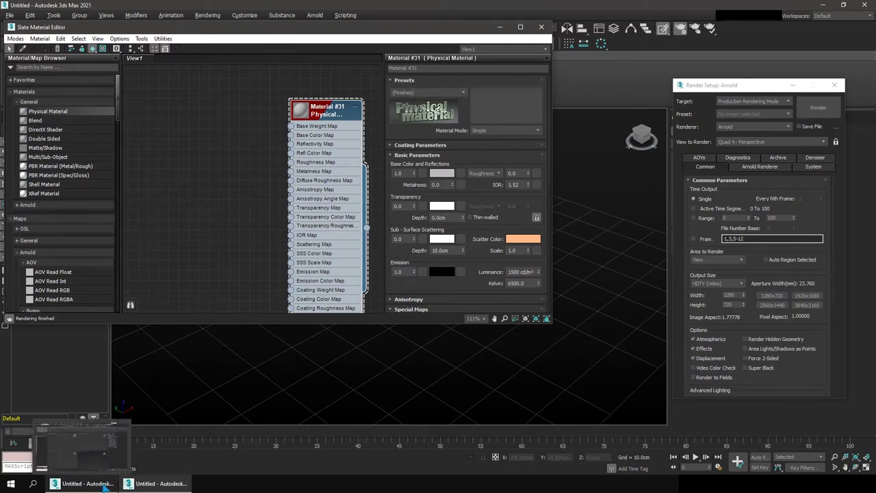
- Compare the 2018 window, then delete the Material #31 node in 3ds Max 2021
click(83, 483)
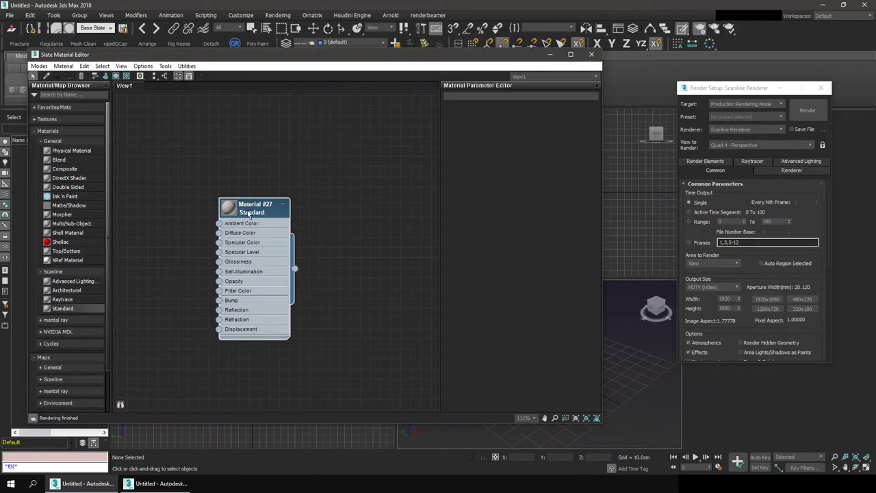
click(158, 483)
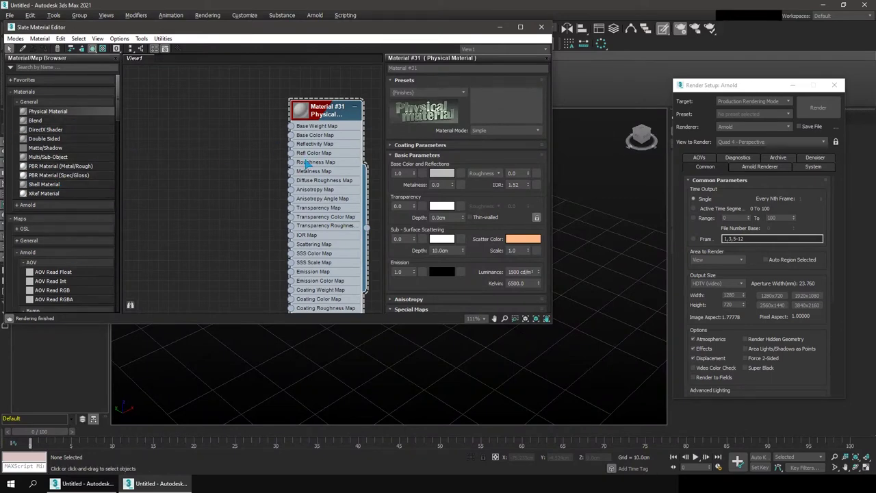
key(Delete)
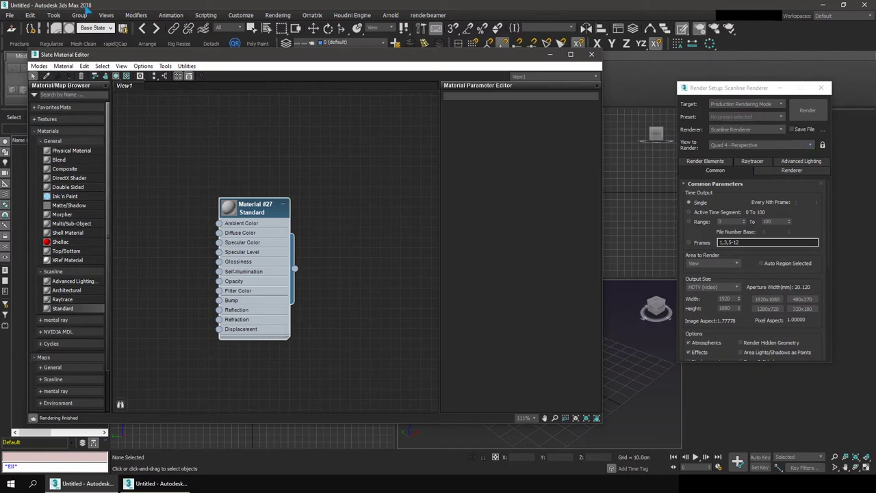
- In 3ds Max 2018 Render Setup, switch the renderer to Arnold
click(738, 137)
click(737, 133)
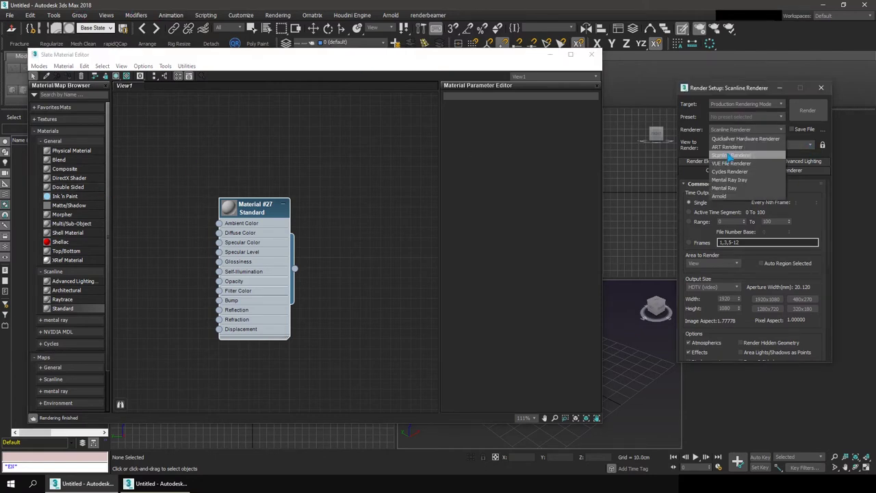
click(552, 145)
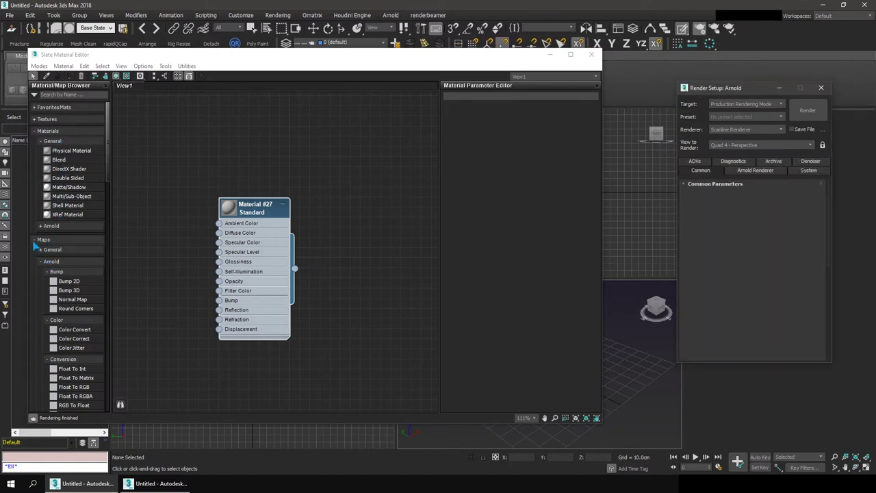
- Collapse the browser's Maps group and set the renderer back to Scanline Renderer
click(143, 274)
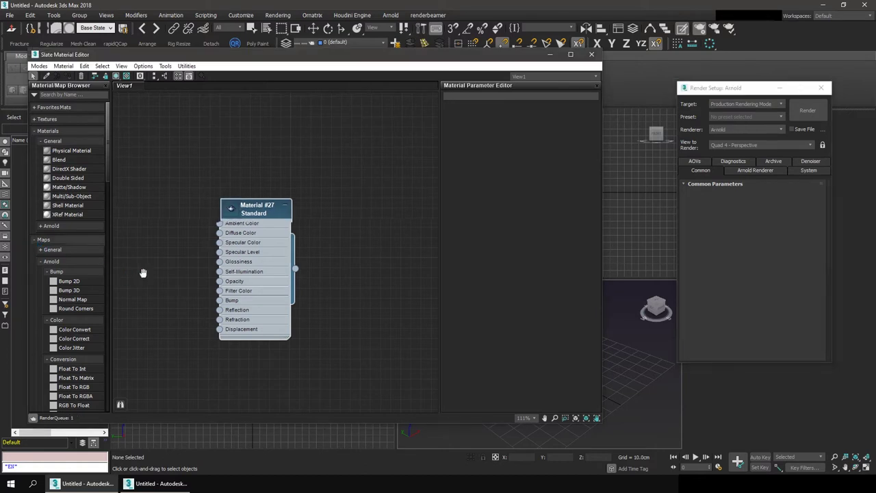
click(38, 240)
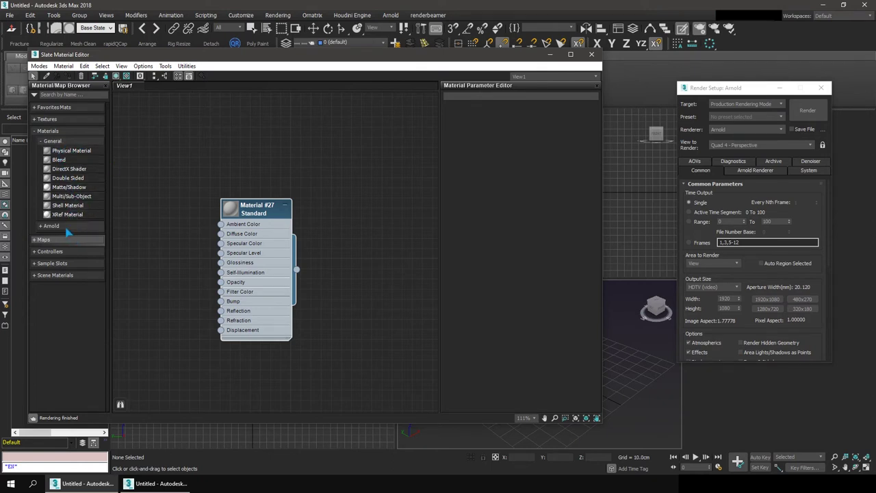
click(744, 130)
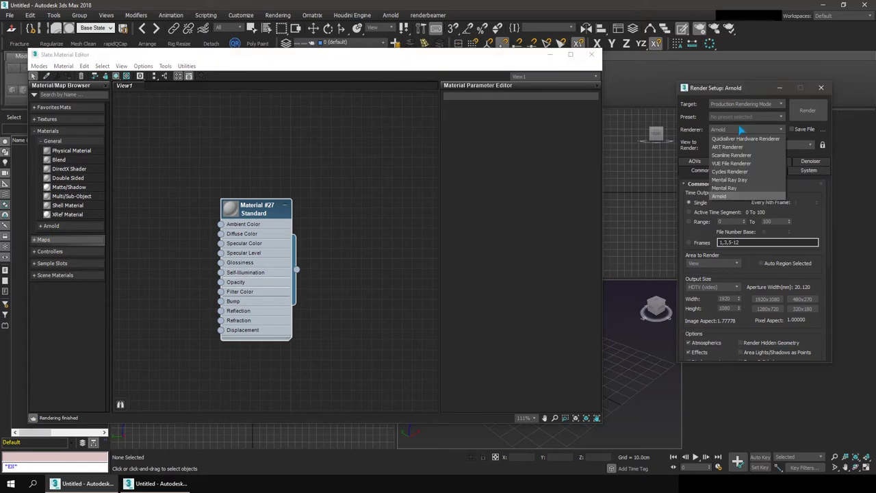
click(730, 156)
- In 3ds Max 2021, enable Show Incompatible and scroll to the Scanline group's Standard (Legacy)
click(145, 483)
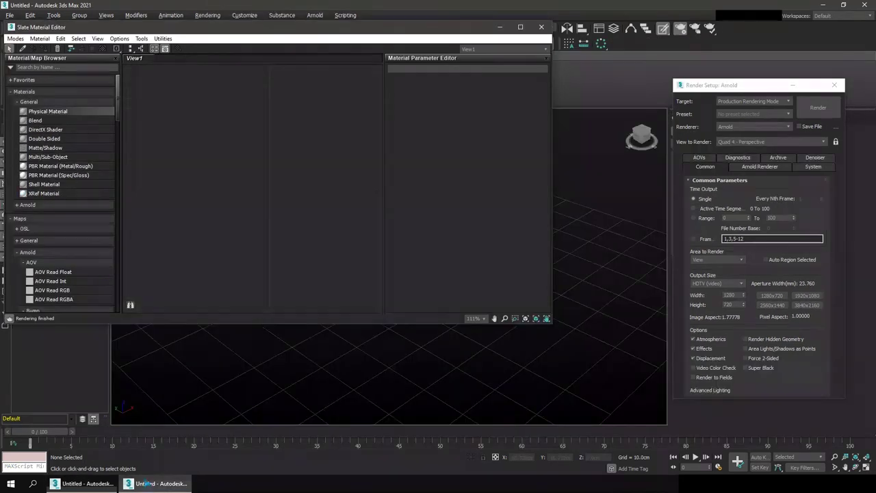
click(48, 209)
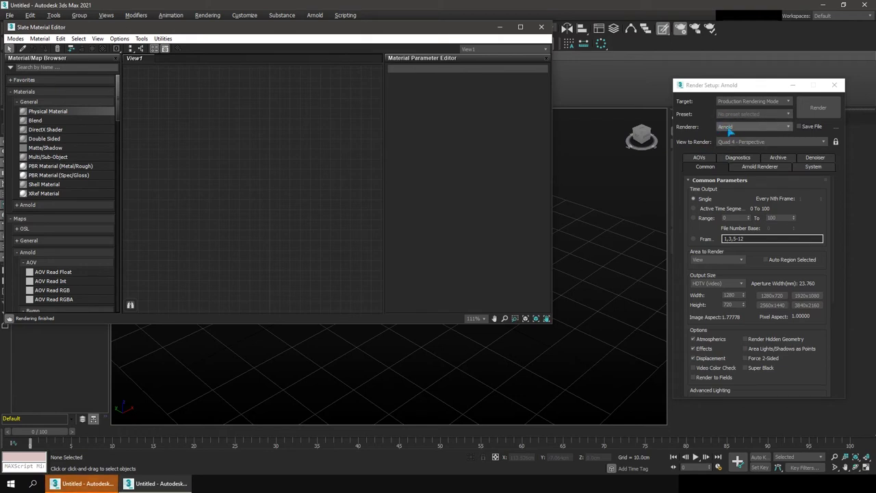
click(12, 69)
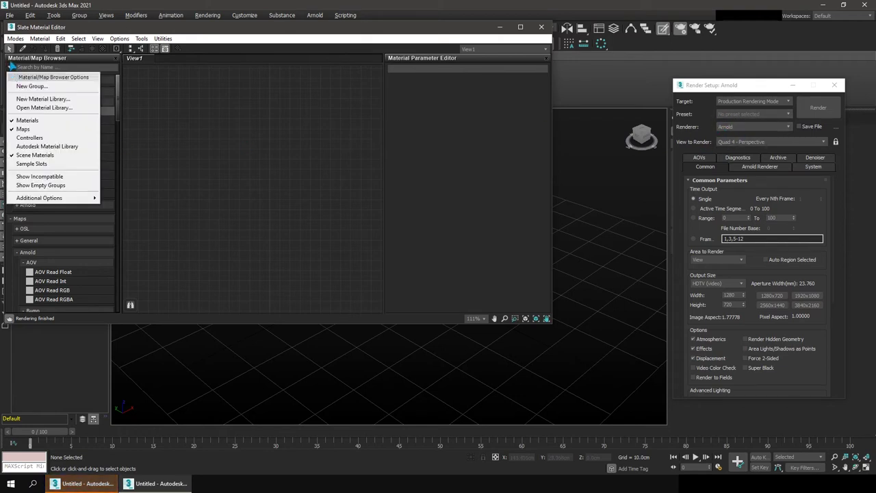
click(39, 178)
scroll(41, 212, down, 4)
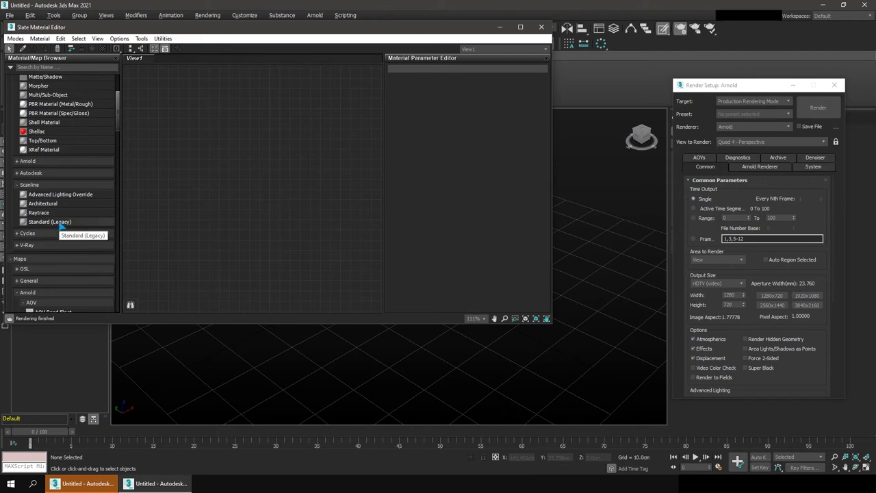
- Add a test Standard (Legacy) node, Material #32, then delete it
drag(61, 228, 254, 166)
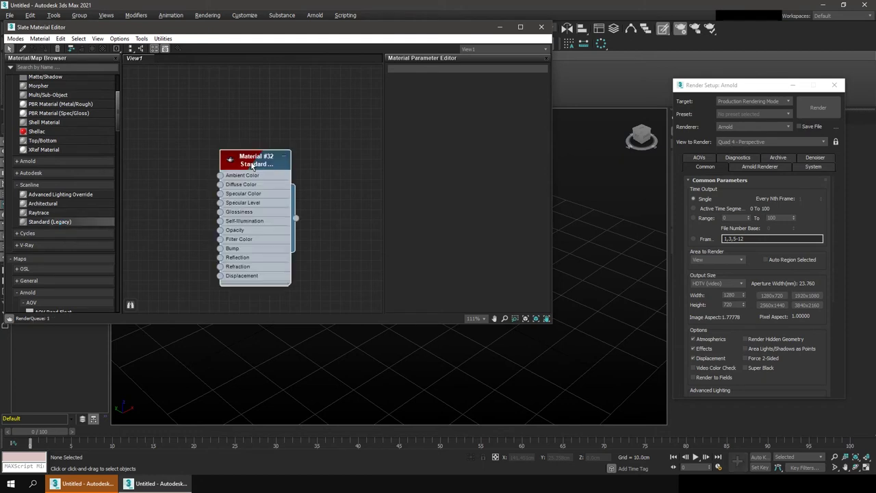
double_click(250, 204)
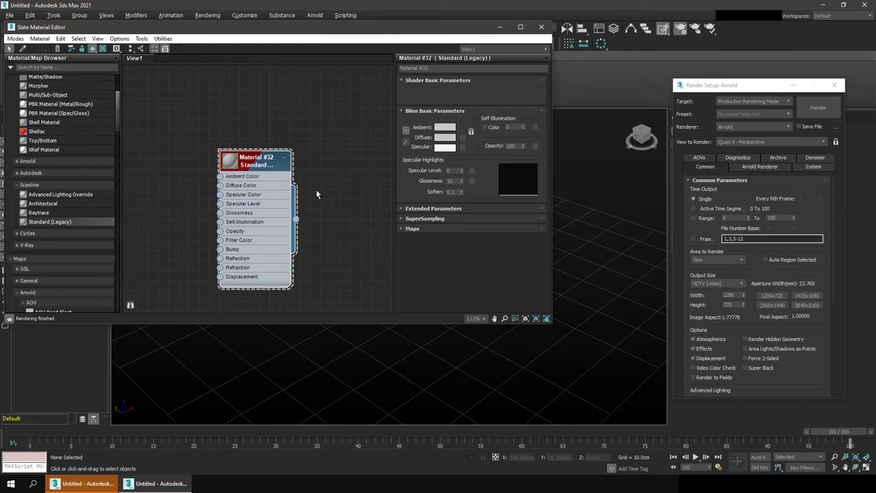
key(Delete)
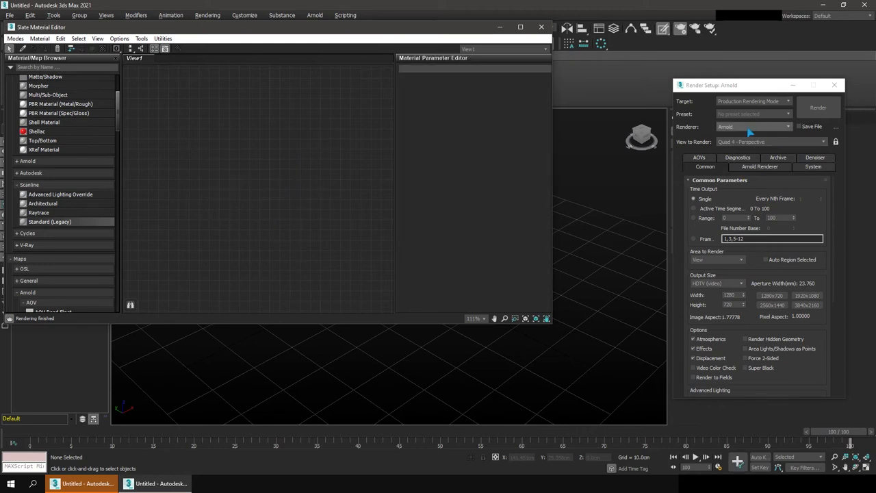
- Turn off Show Incompatible in the browser options and collapse the Maps group
click(748, 132)
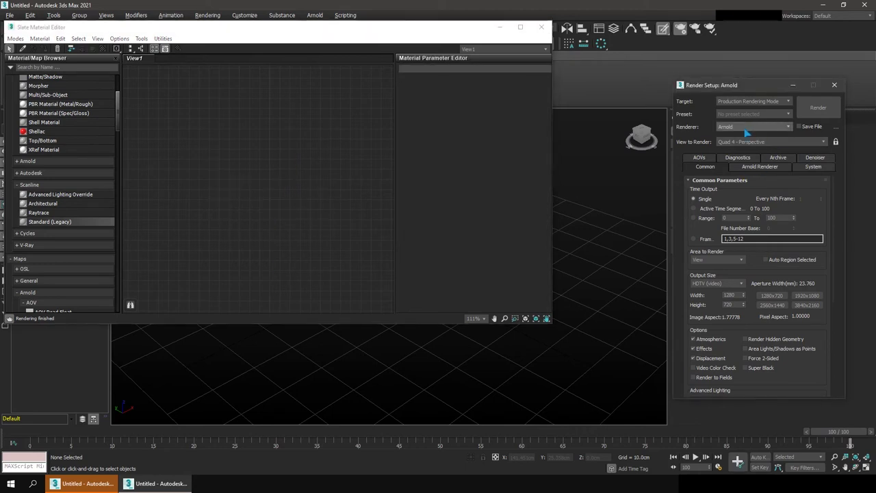
click(10, 67)
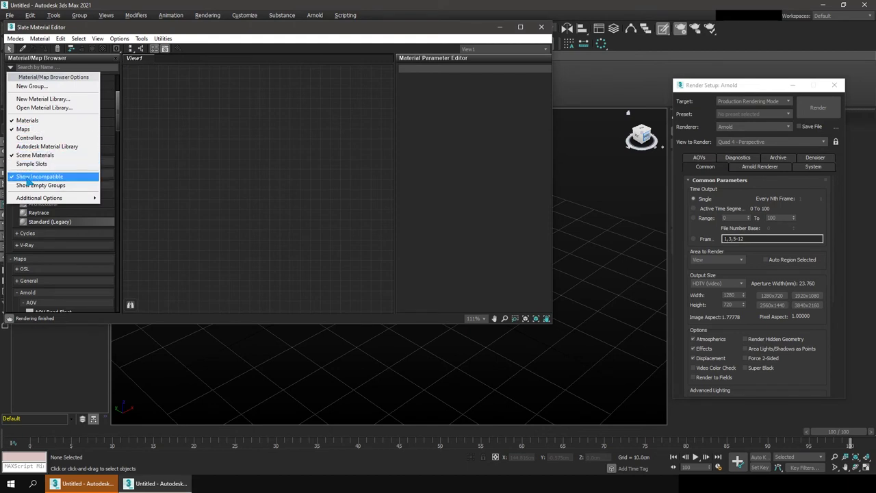
click(68, 176)
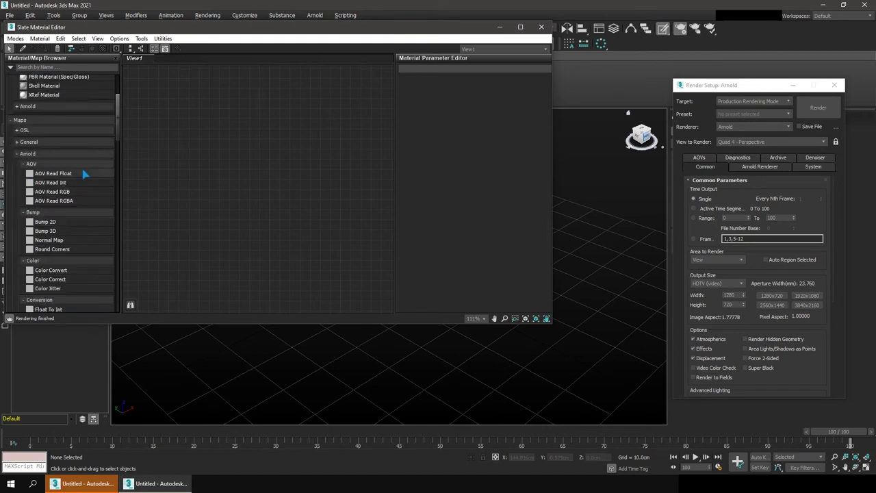
click(12, 122)
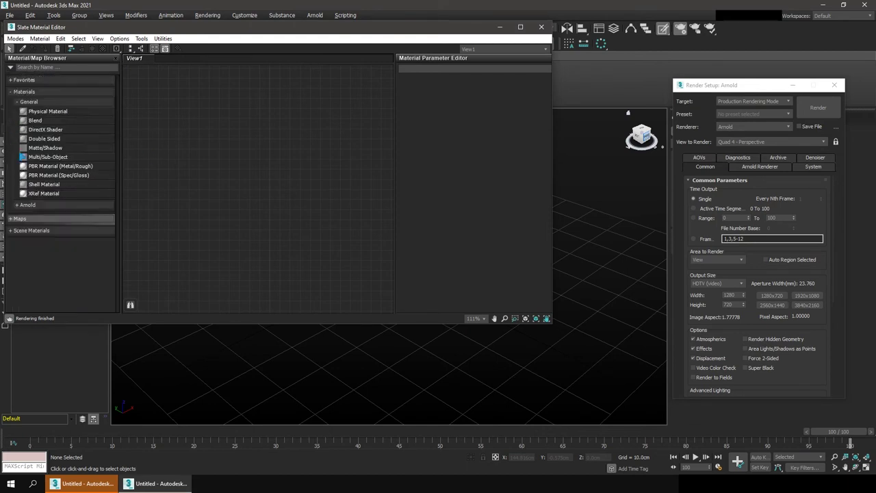
- Switch the 3ds Max 2021 renderer to Scanline Renderer, revealing Standard (Legacy) in the browser
click(730, 127)
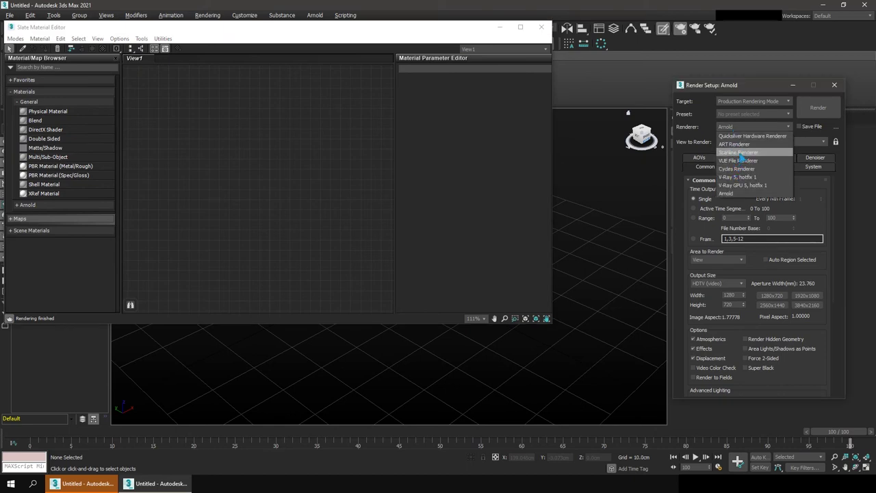
click(608, 145)
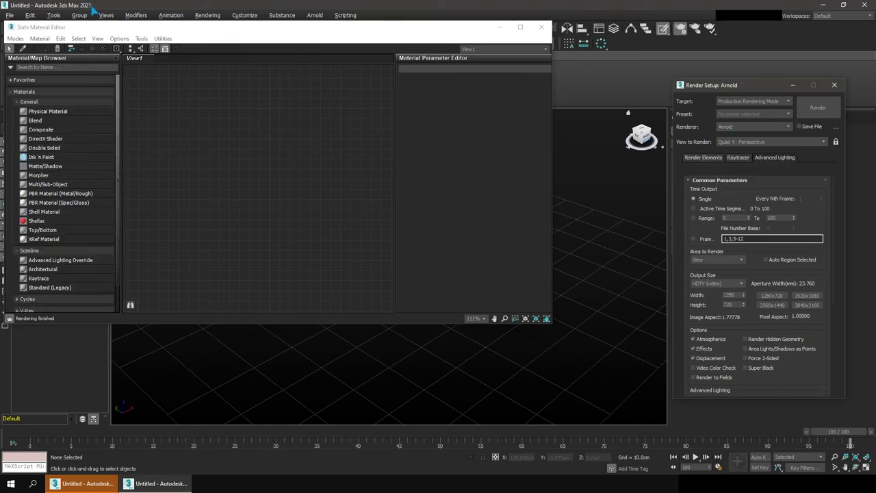
scroll(45, 239, down, 2)
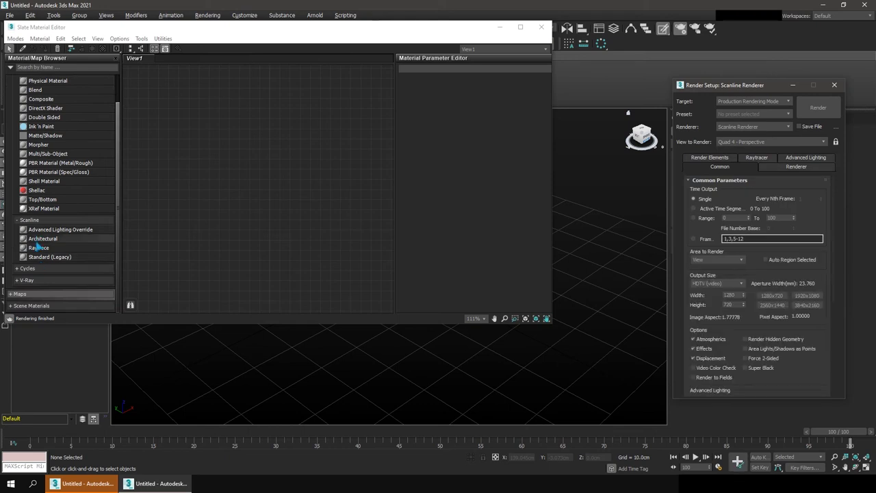
- Add a test Standard (Legacy) node, Material #33, then delete it
drag(42, 257, 302, 162)
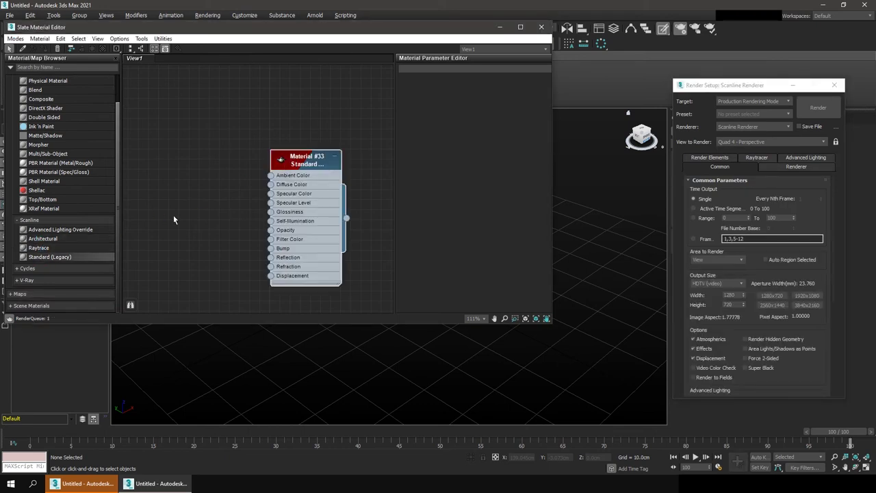
double_click(315, 232)
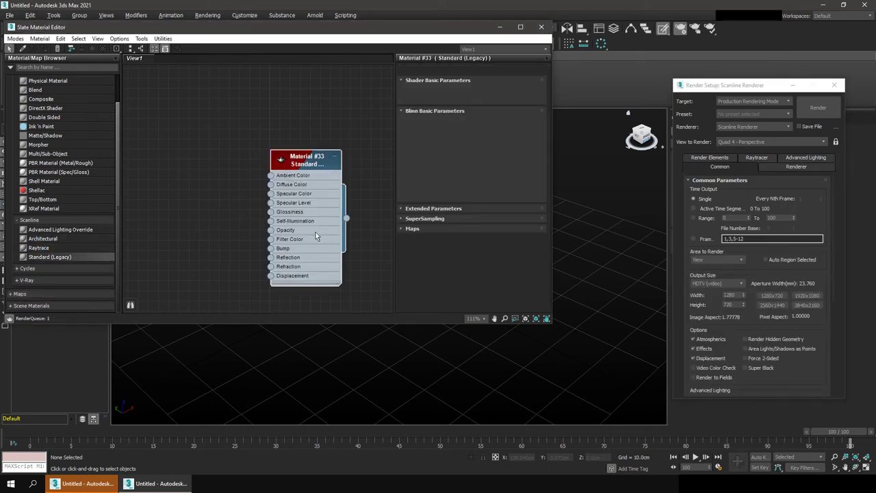
key(Delete)
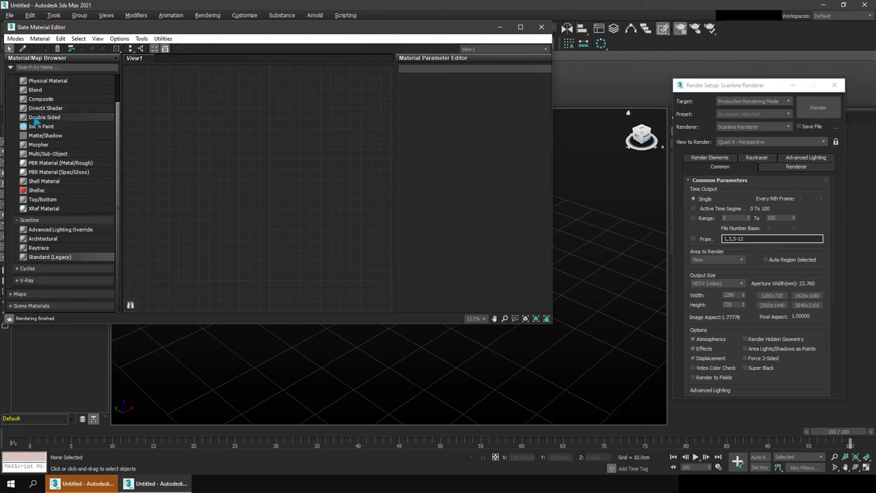
scroll(36, 120, up, 2)
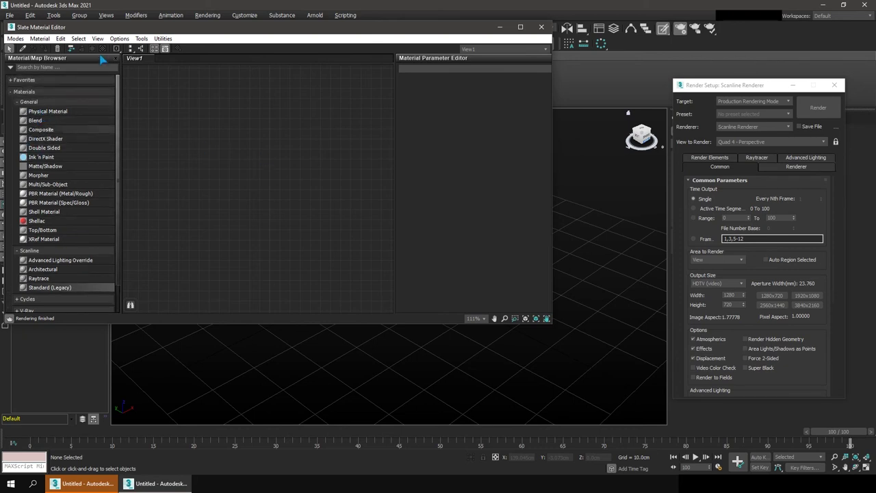